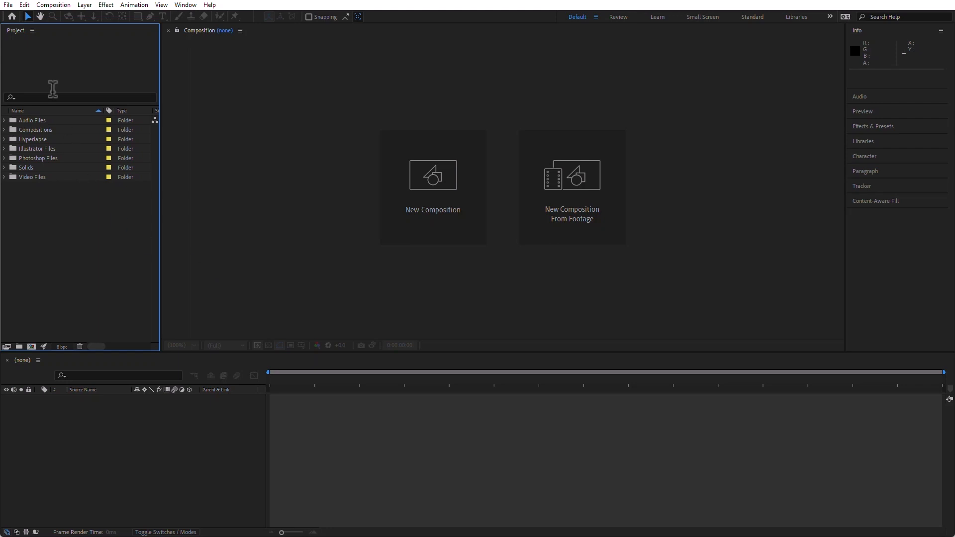
- Open the Appearance preferences and switch Cycle Mask Colors off and back on
left_click(26, 4)
mouse_move(97, 301)
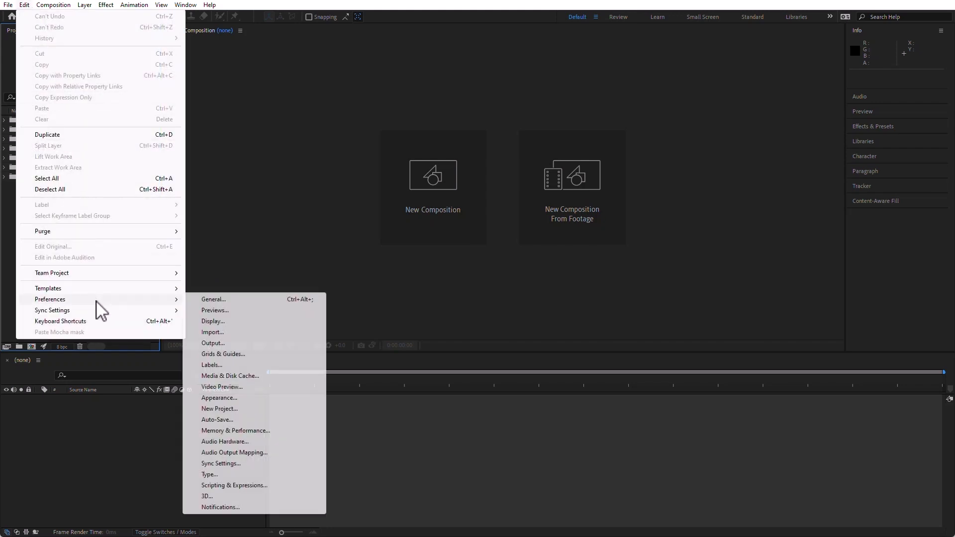
left_click(274, 398)
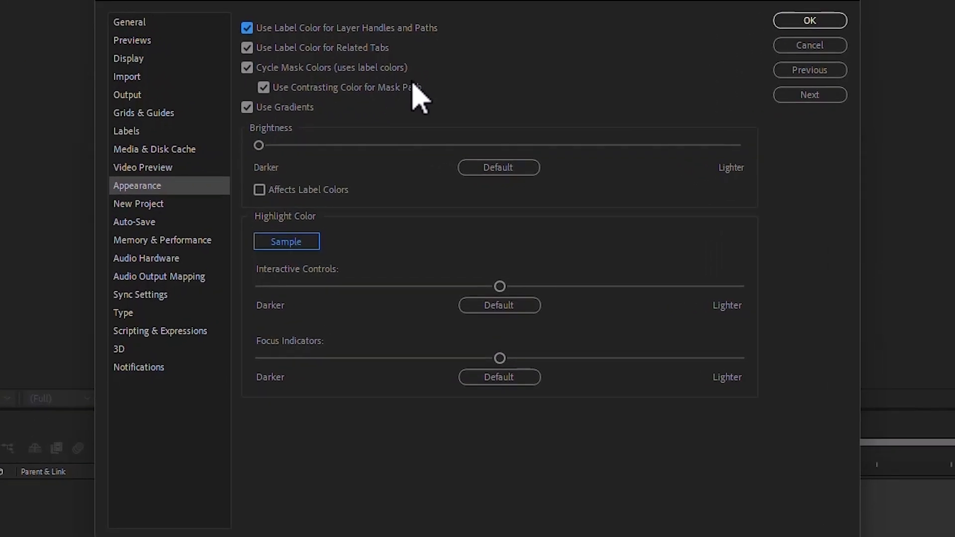
left_click(247, 68)
left_click(248, 69)
- Try the darkest interface brightness and the lightest interactive controls, and reset both to their defaults
left_click_drag(265, 153, 196, 165)
left_click(260, 192)
left_click_drag(499, 287, 758, 299)
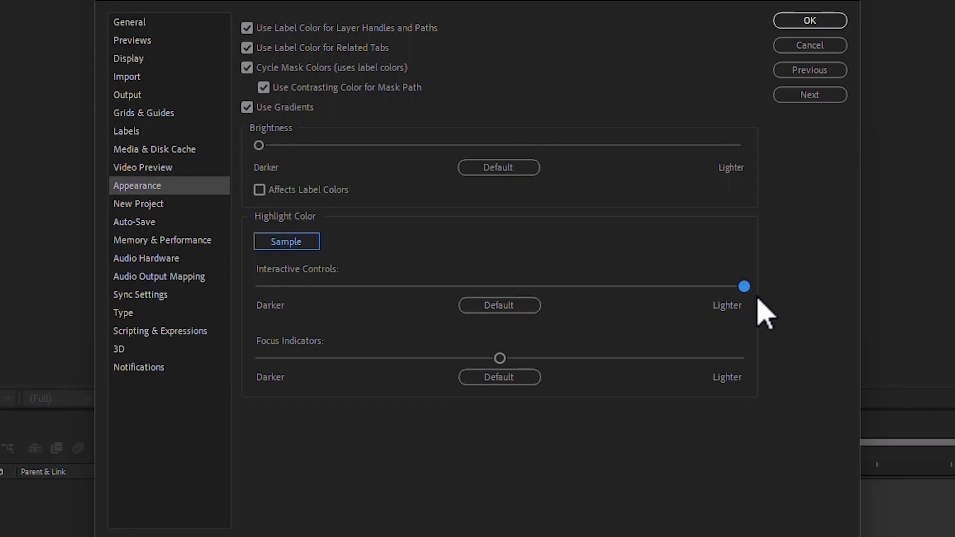
left_click_drag(757, 298, 496, 299)
left_click(516, 306)
left_click(530, 170)
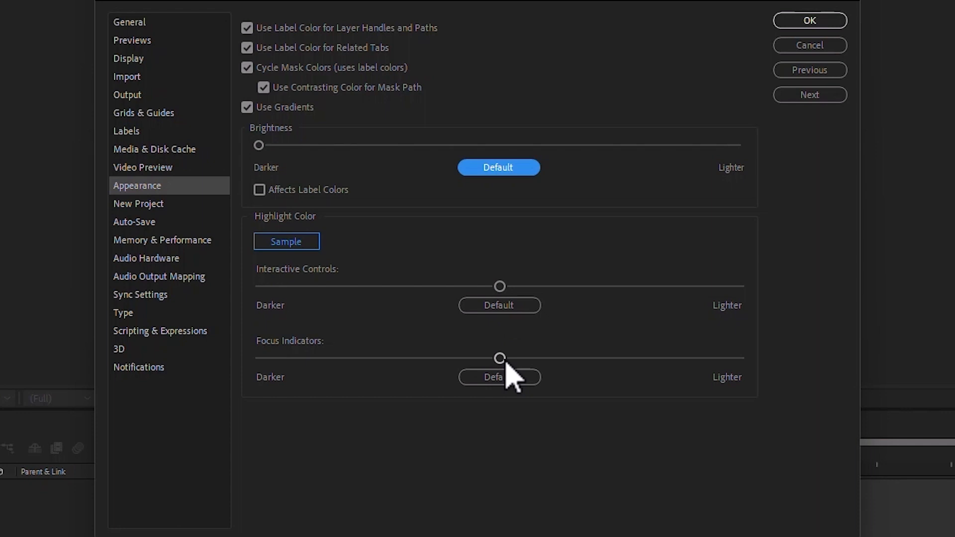
- Try darker and lighter focus indicators for the highlight color, and reset them to the default
left_click_drag(500, 358, 443, 358)
mouse_move(494, 377)
left_mouse_down()
mouse_move(791, 371)
mouse_move(288, 354)
mouse_move(783, 403)
mouse_move(264, 390)
mouse_move(260, 305)
left_mouse_up()
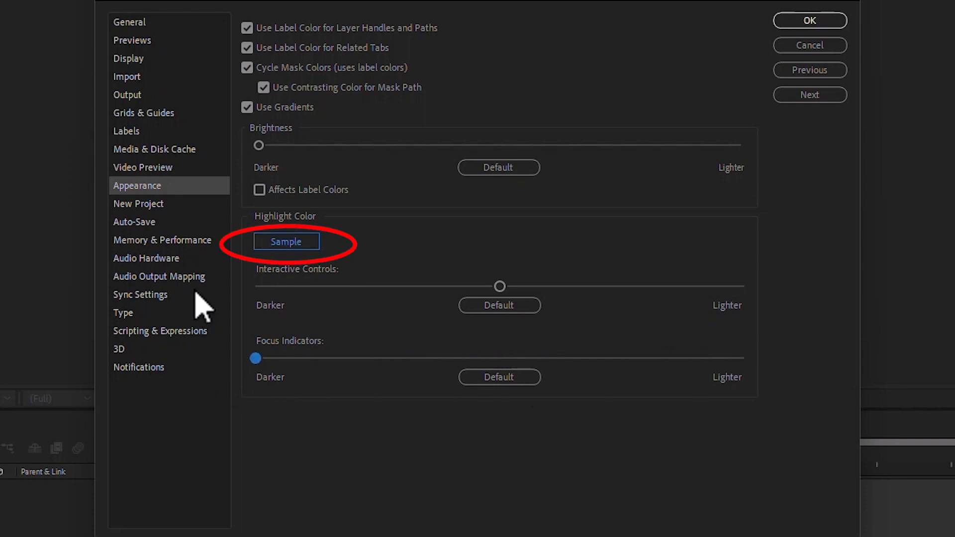
mouse_move(252, 374)
left_mouse_down()
mouse_move(525, 357)
mouse_move(401, 367)
mouse_move(689, 405)
mouse_move(156, 374)
mouse_move(716, 373)
mouse_move(554, 371)
left_mouse_up()
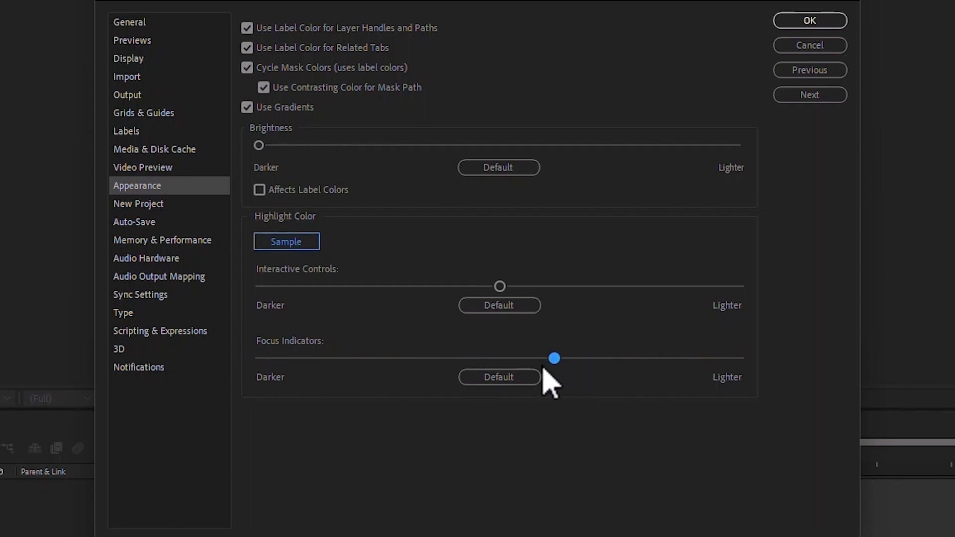
left_click(514, 377)
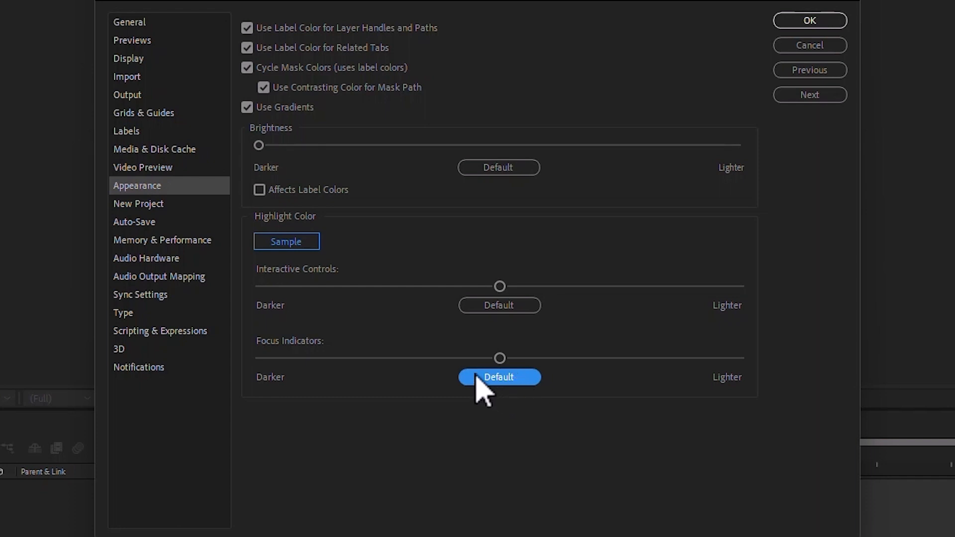
- In the General preferences, set the Path Point and Handle Size to 15 pixels and apply it
left_click(130, 23)
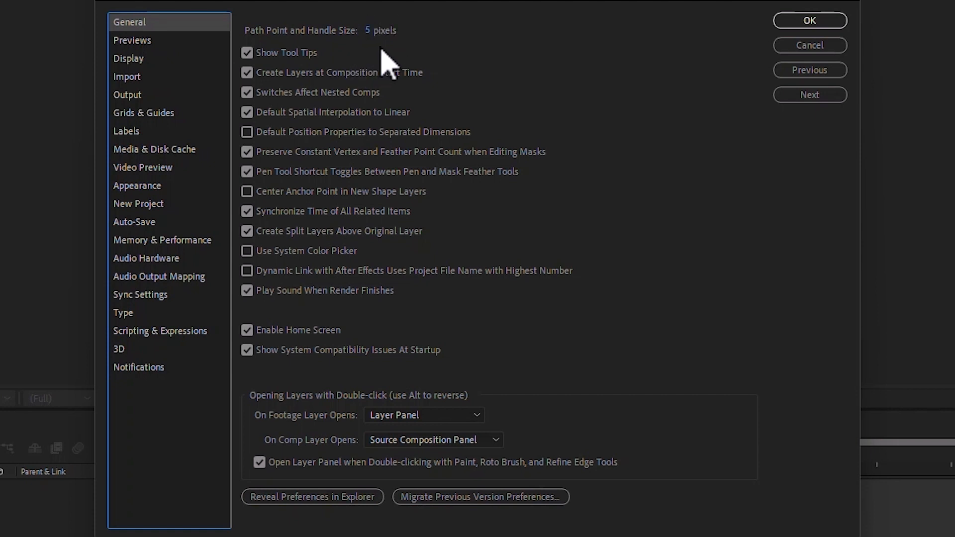
left_click_drag(373, 33, 398, 31)
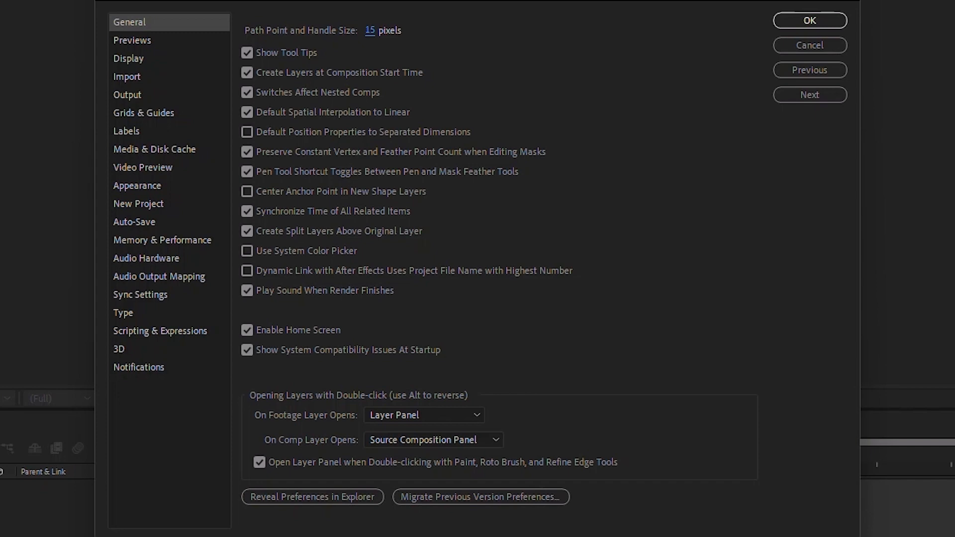
left_click(810, 20)
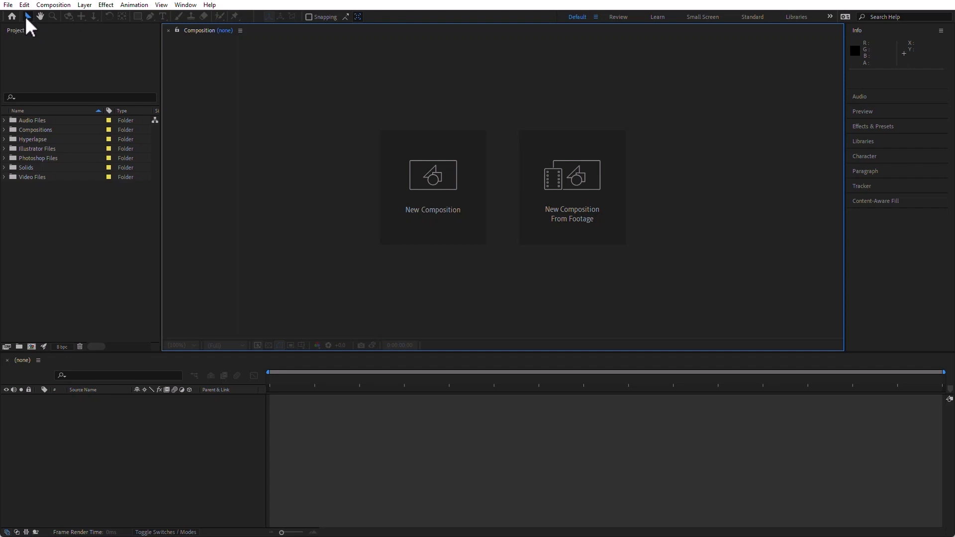
- Reopen the preferences and clean the conformed media database and cache in the Media & Disk Cache settings
left_click(25, 5)
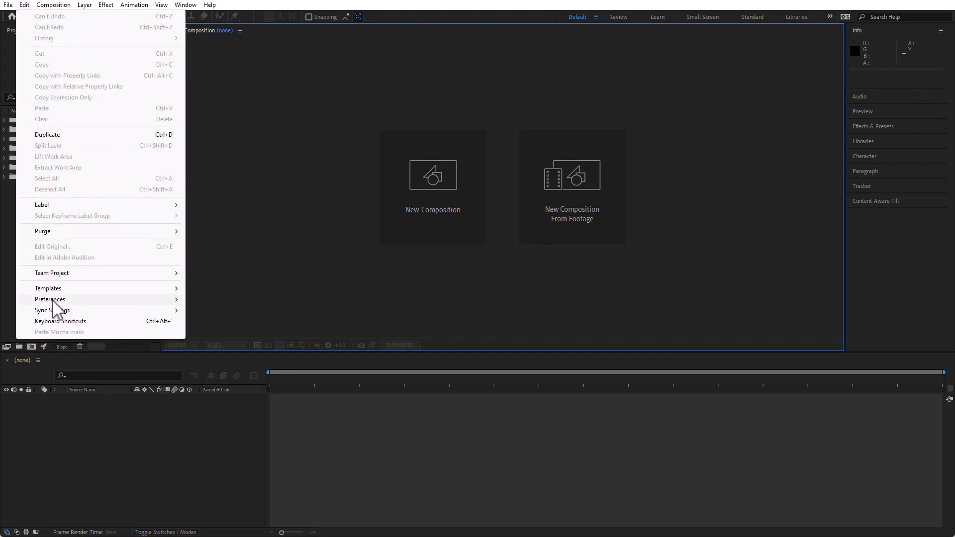
mouse_move(61, 304)
left_click(225, 300)
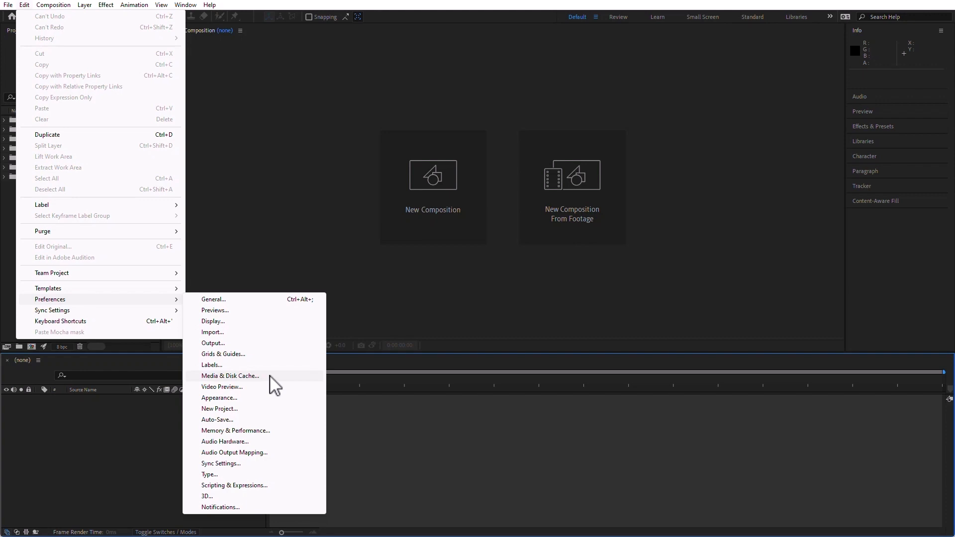
left_click(230, 376)
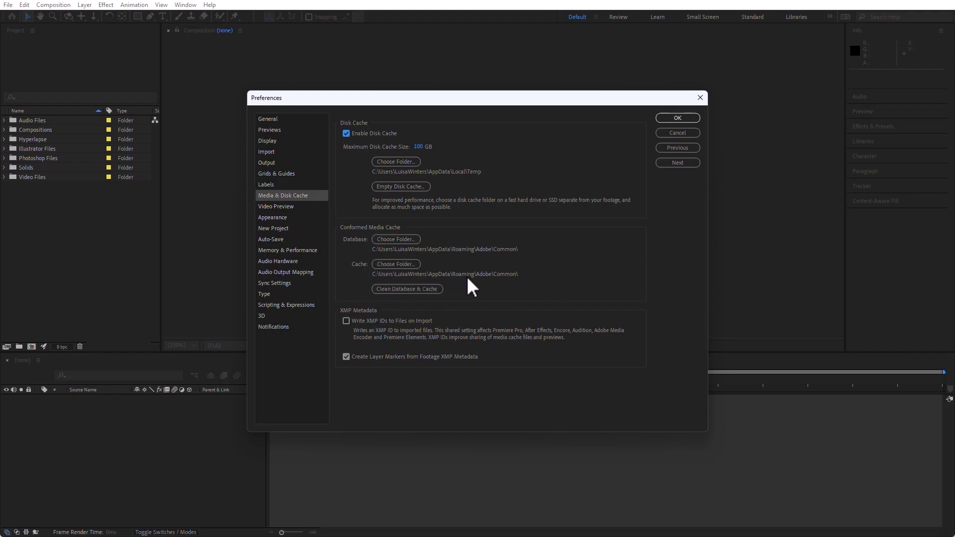
left_click(420, 291)
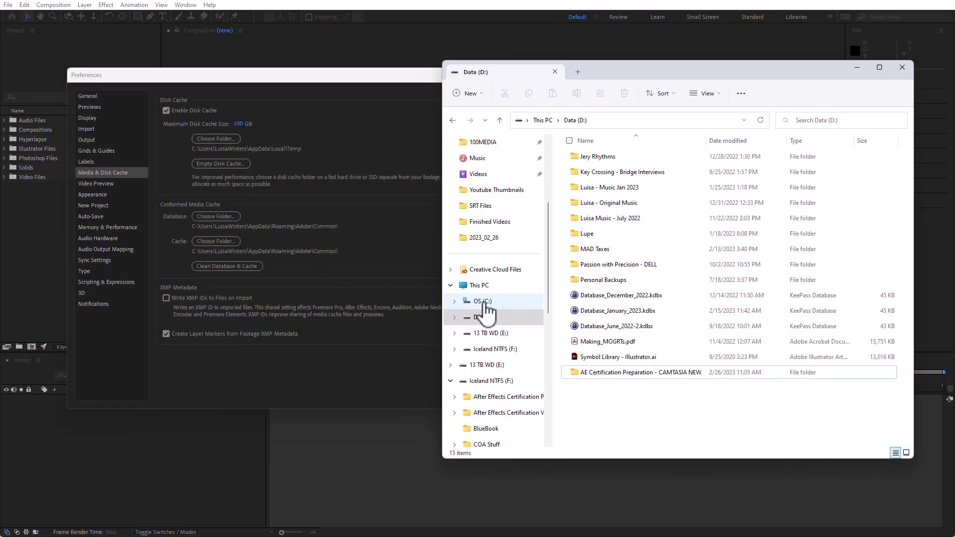
- In File Explorer, go to the user's profile folder under C:\Users and select the AppData folder
left_click(480, 301)
double_click(589, 373)
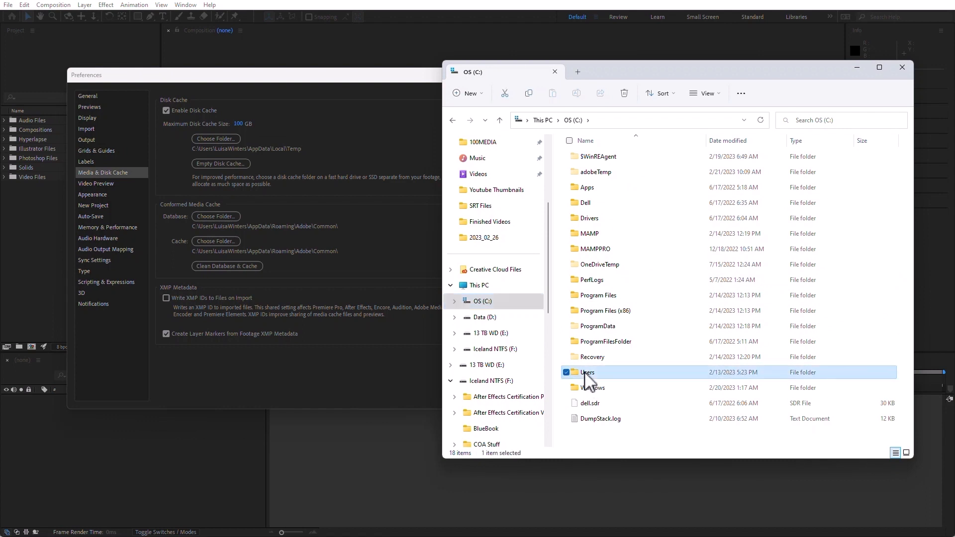
double_click(592, 173)
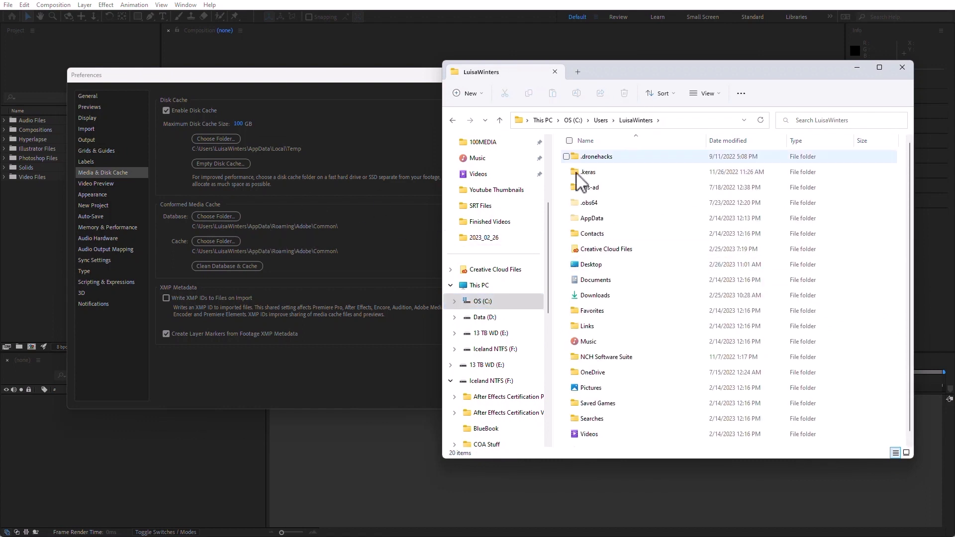
left_click(580, 220)
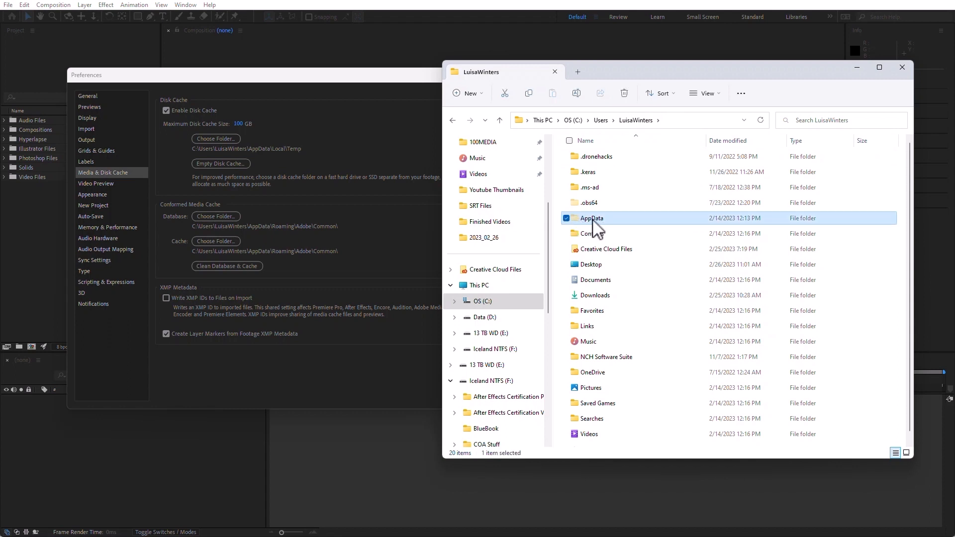
- Check in File Explorer's view options whether hidden items are shown
left_click(711, 94)
mouse_move(729, 264)
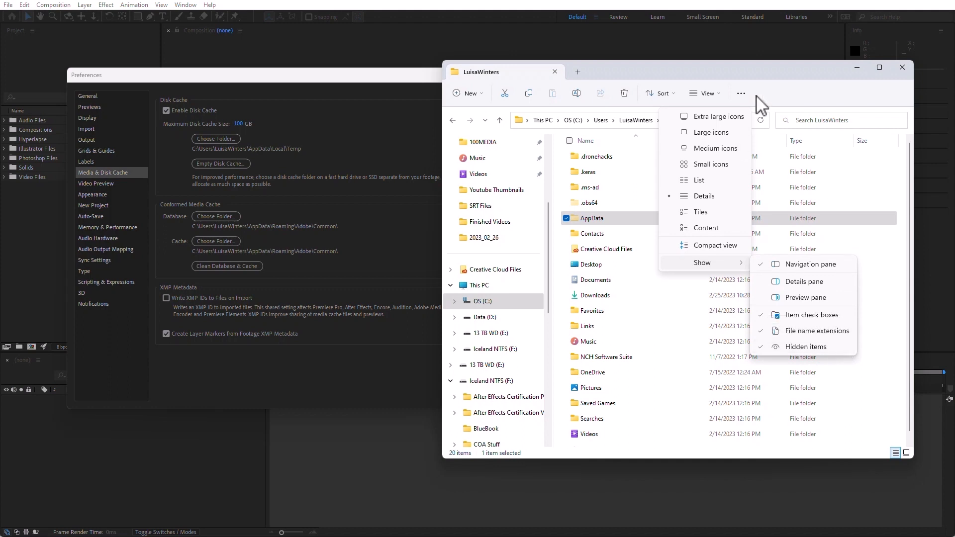
left_click(756, 71)
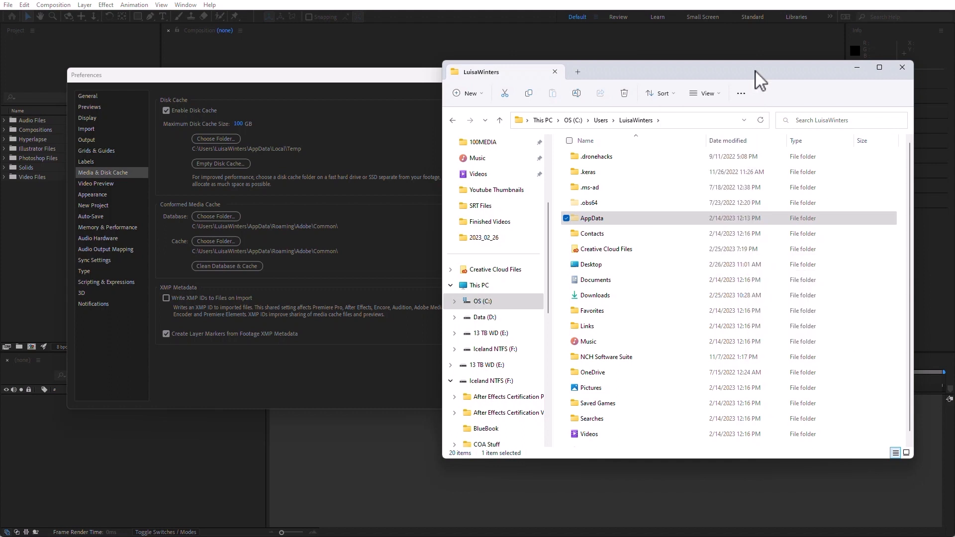
- Open the Temp folder inside AppData\Local
double_click(588, 219)
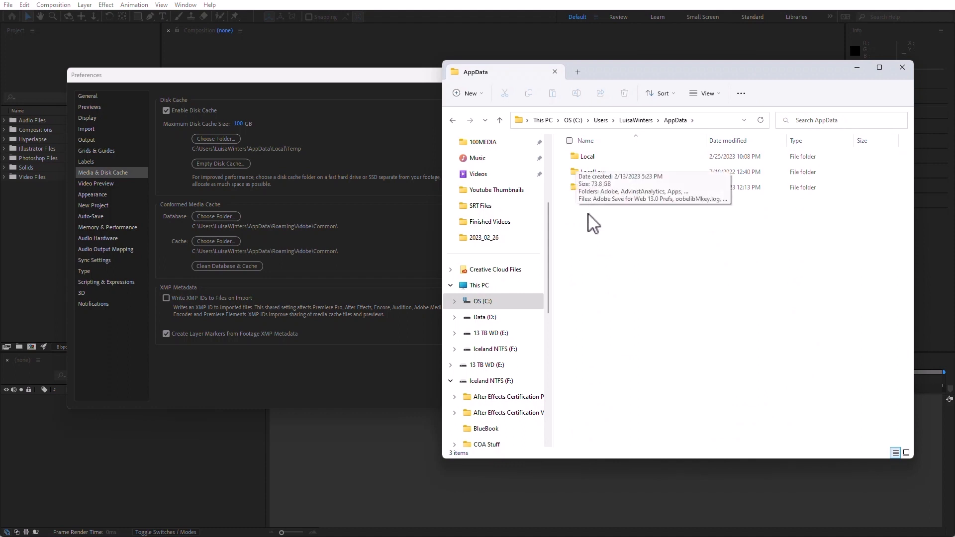
double_click(578, 159)
scroll(612, 249, "down", 10)
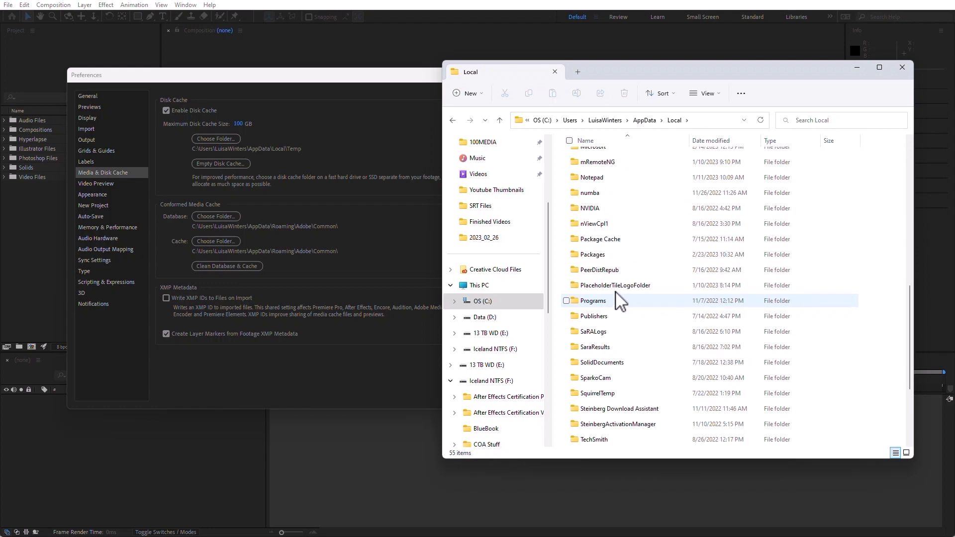
double_click(589, 319)
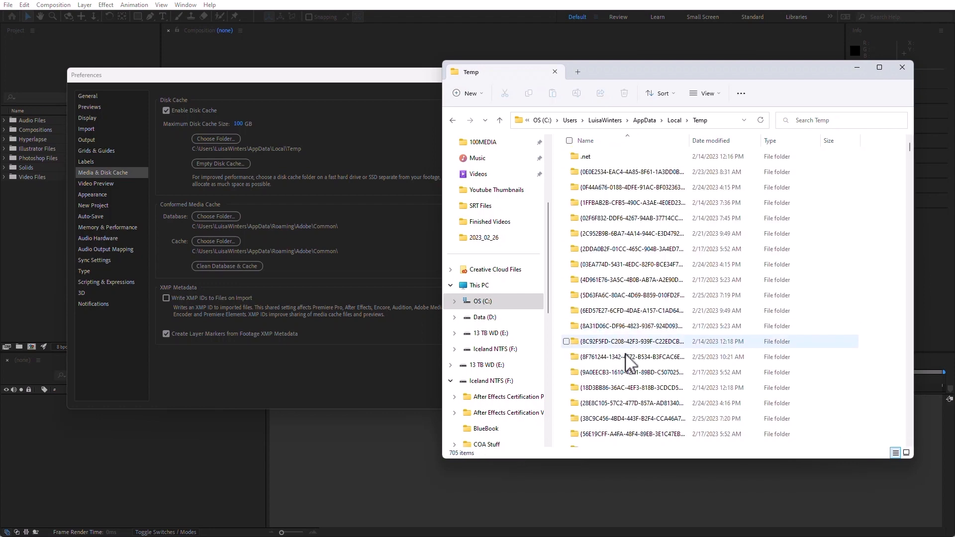
- Delete all items in the Temp folder, skipping every folder or file that is in use
left_click(615, 172)
key("ctrl+a")
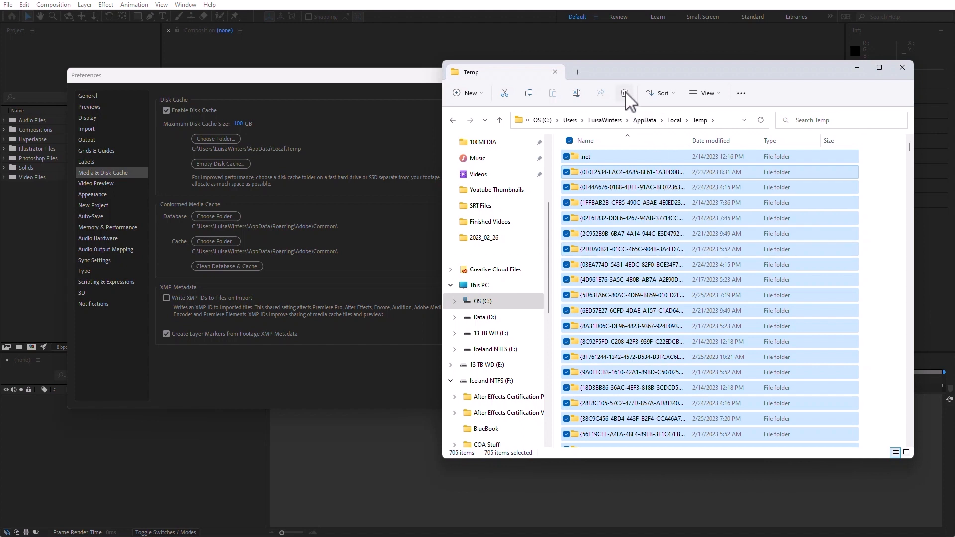
key("Delete")
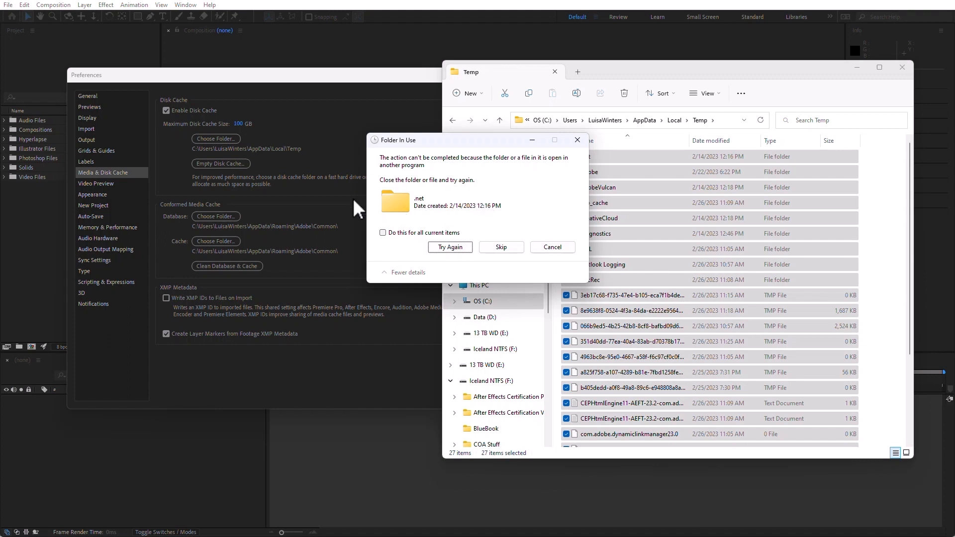
left_click(502, 246)
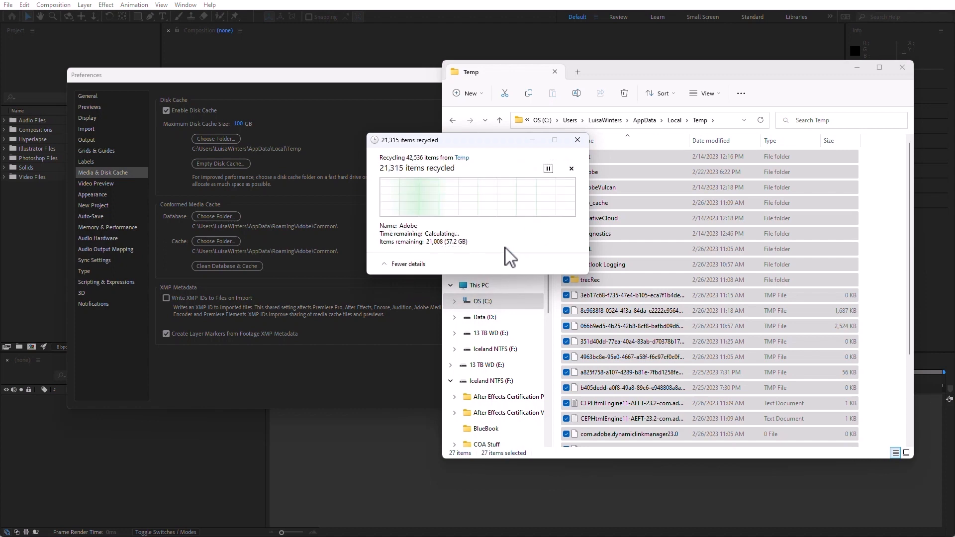
left_click(502, 246)
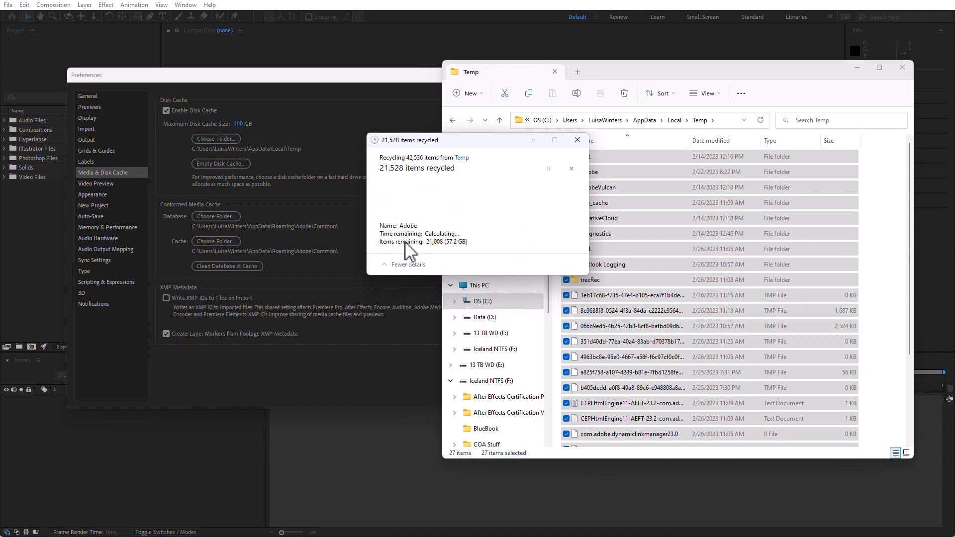
left_click(382, 232)
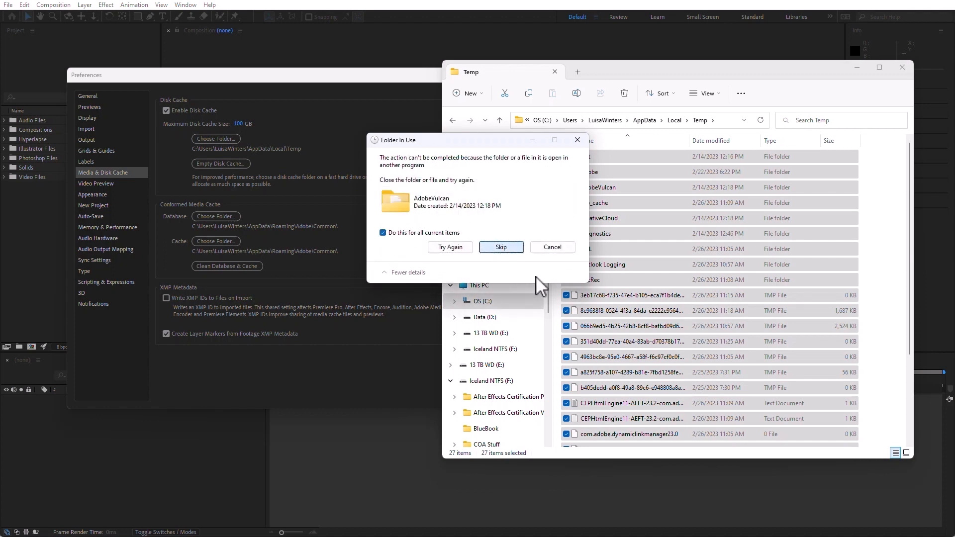
left_click(501, 247)
left_click(503, 235)
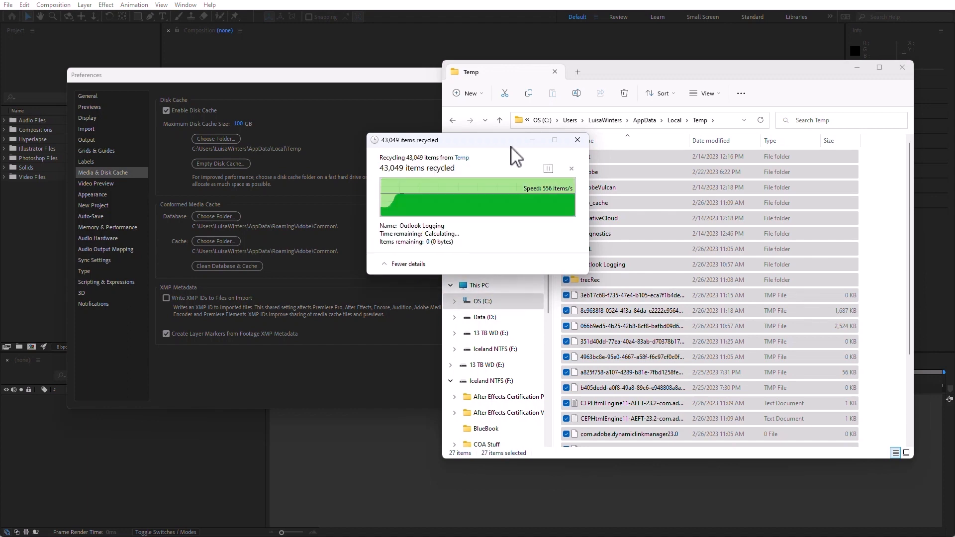
- Return to the After Effects Preferences dialog, move it to mid-screen and try the Write XMP IDs to Files on Import option
left_click(357, 92)
left_click_drag(327, 76, 498, 86)
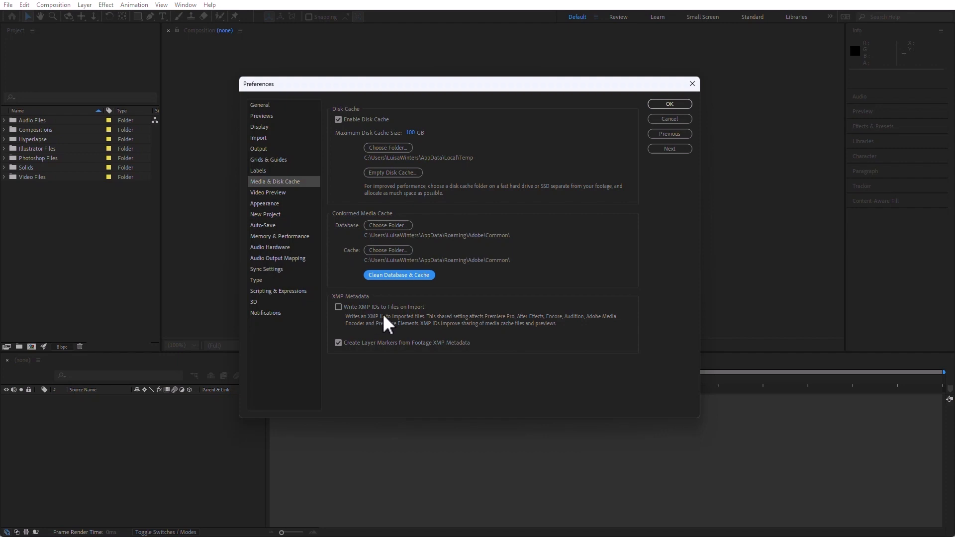
left_click(338, 307)
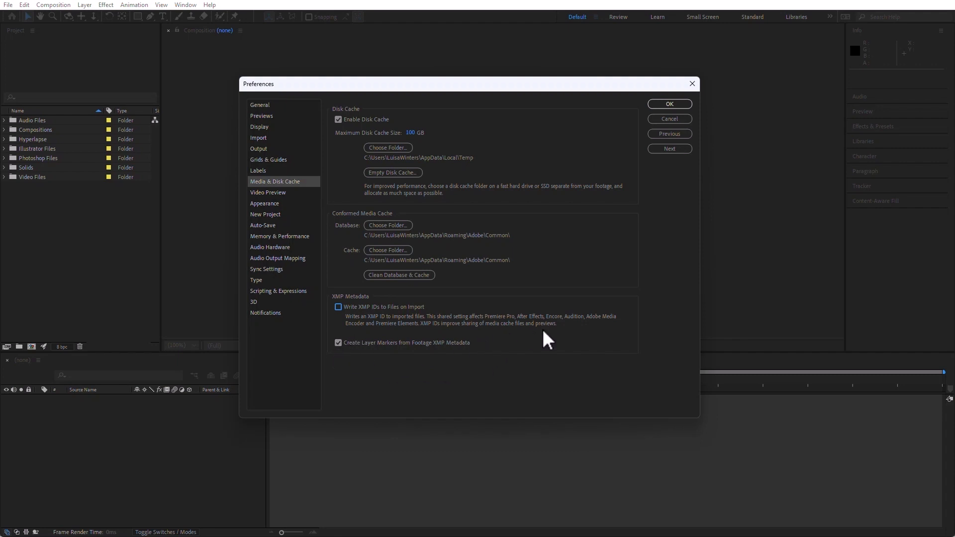
- Try Mercury Transmit in the Video Preview preferences, view the Adobe DV device settings, and turn Mercury Transmit off again
left_click(272, 192)
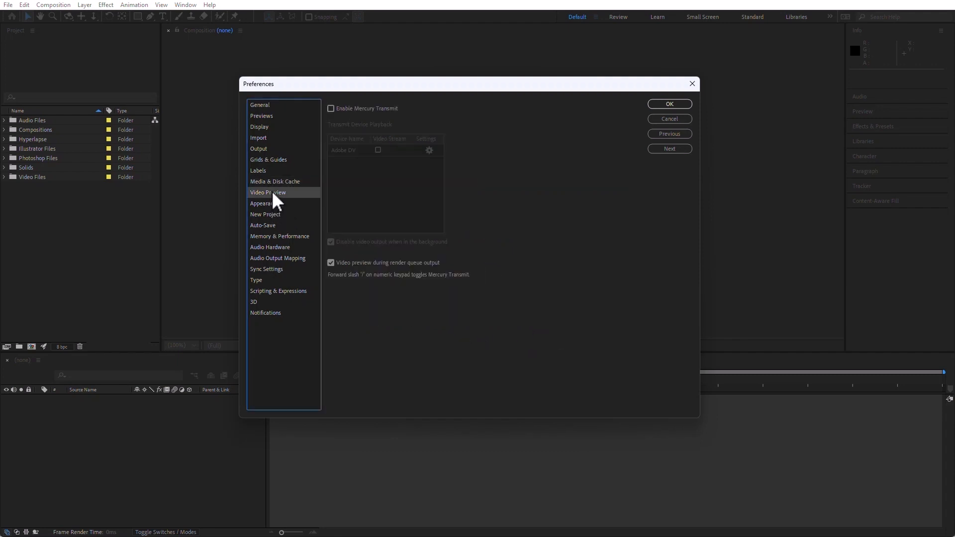
left_click(330, 108)
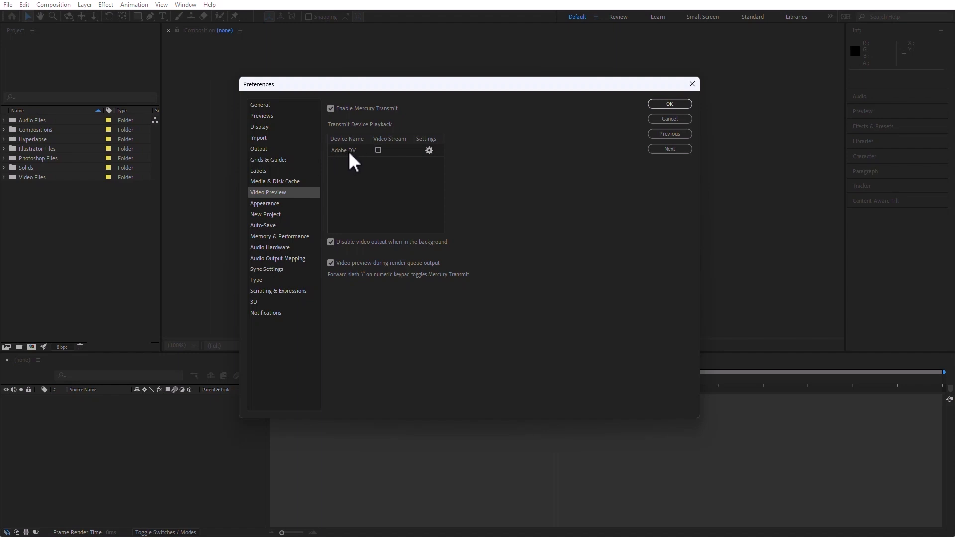
left_click(430, 150)
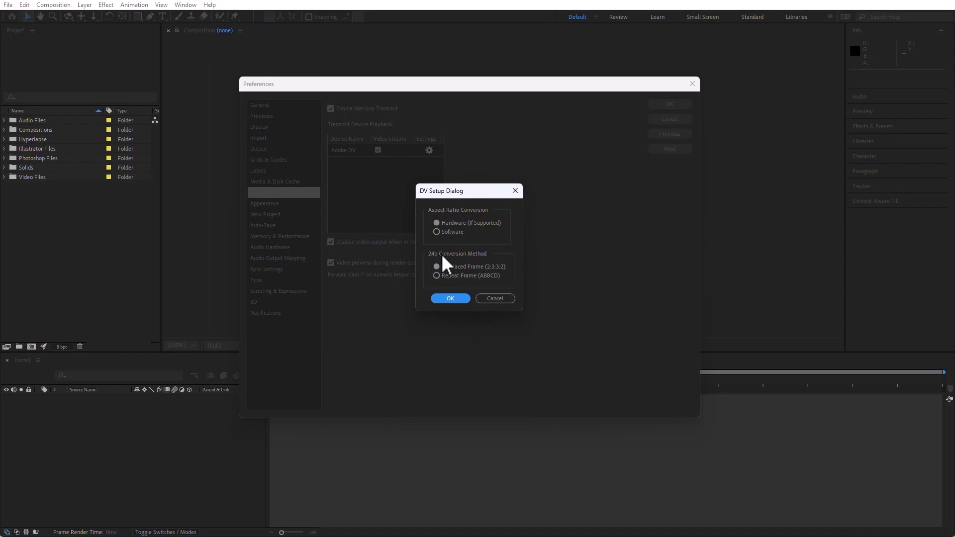
left_click(495, 299)
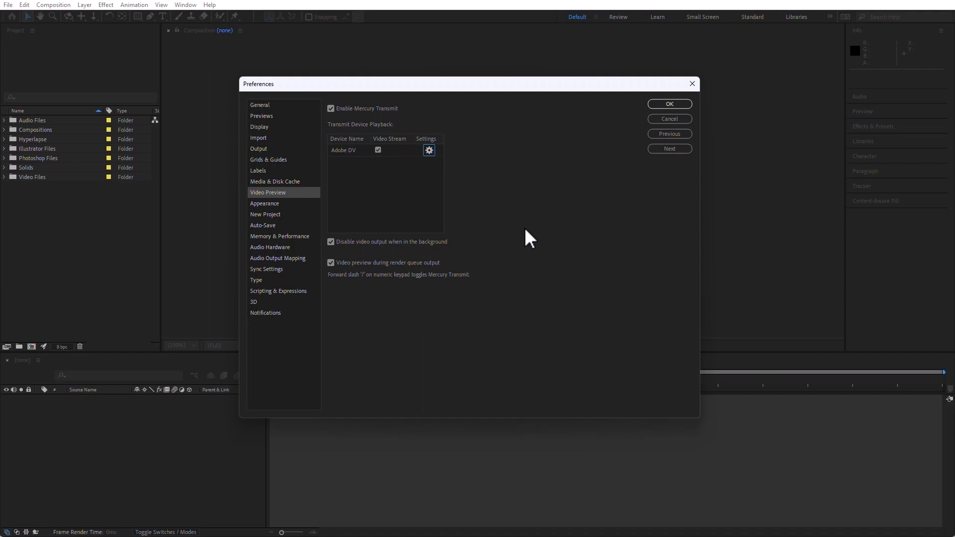
left_click(331, 108)
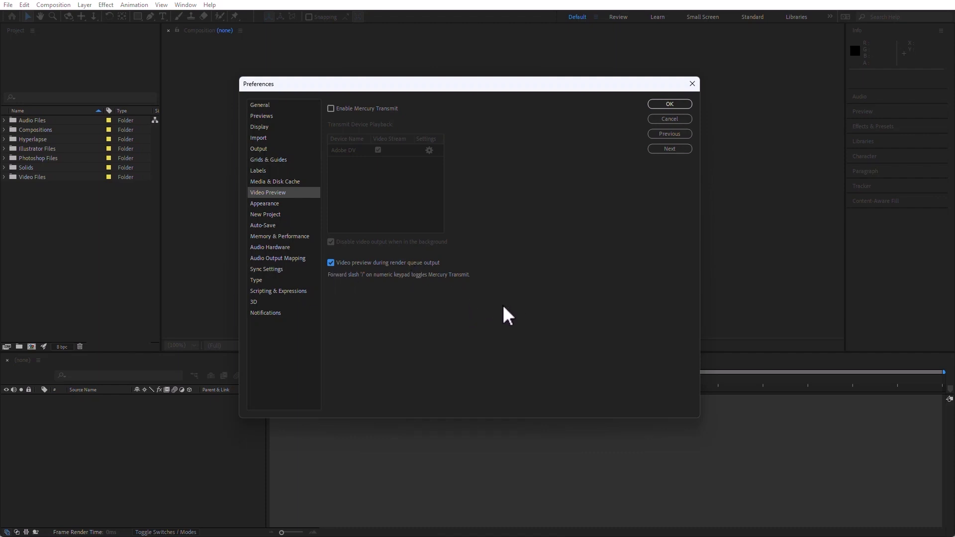
- Try reserving 52 GB of RAM for other applications in the Memory & Performance preferences, and return it to 6 GB
left_click(306, 236)
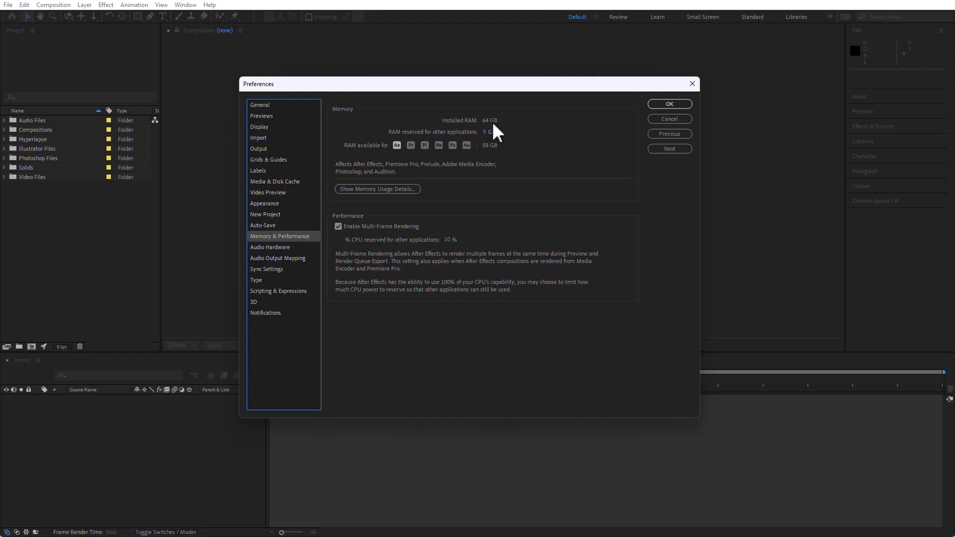
left_click_drag(485, 134, 471, 133)
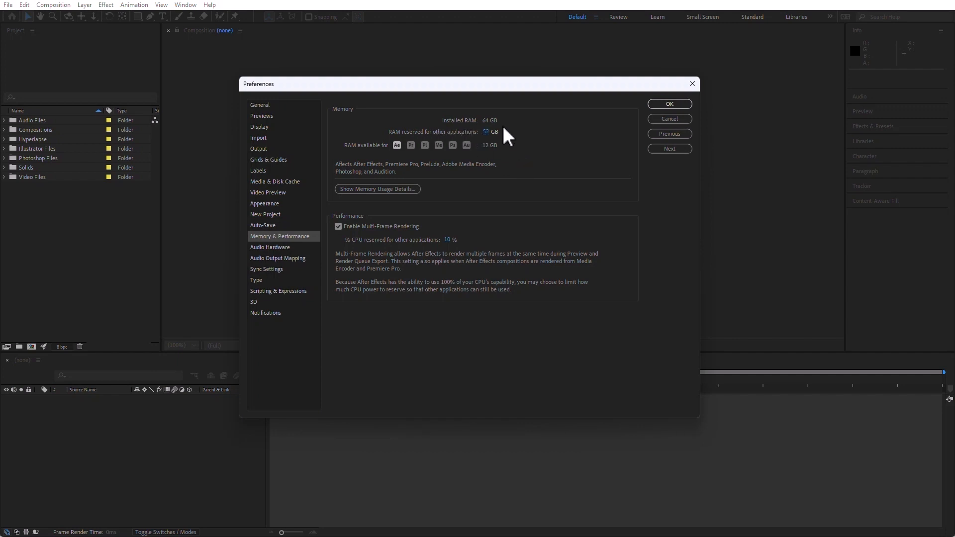
left_click_drag(486, 133, 371, 149)
- Examine the memory usage details of the running Adobe processes, including the After Effects entry, and close them
left_click(387, 188)
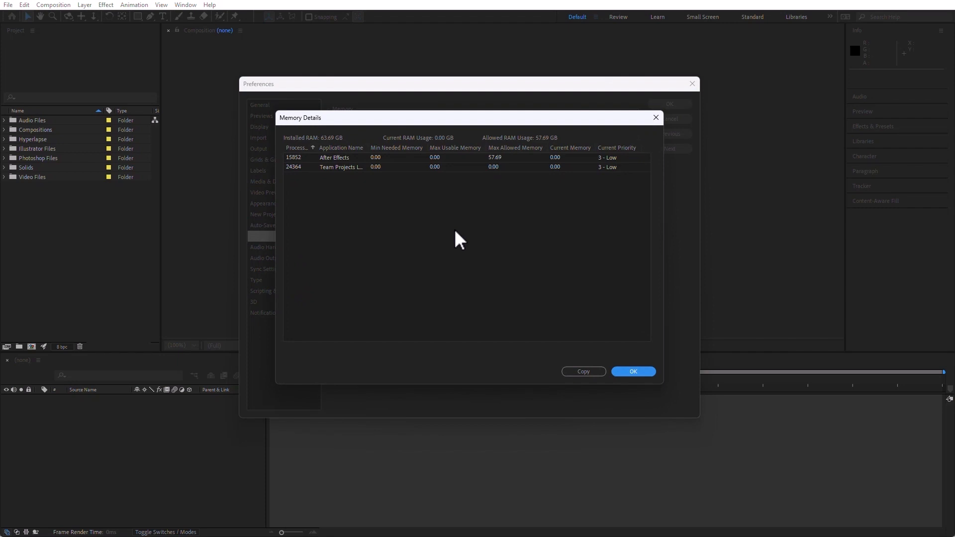
left_click(331, 160)
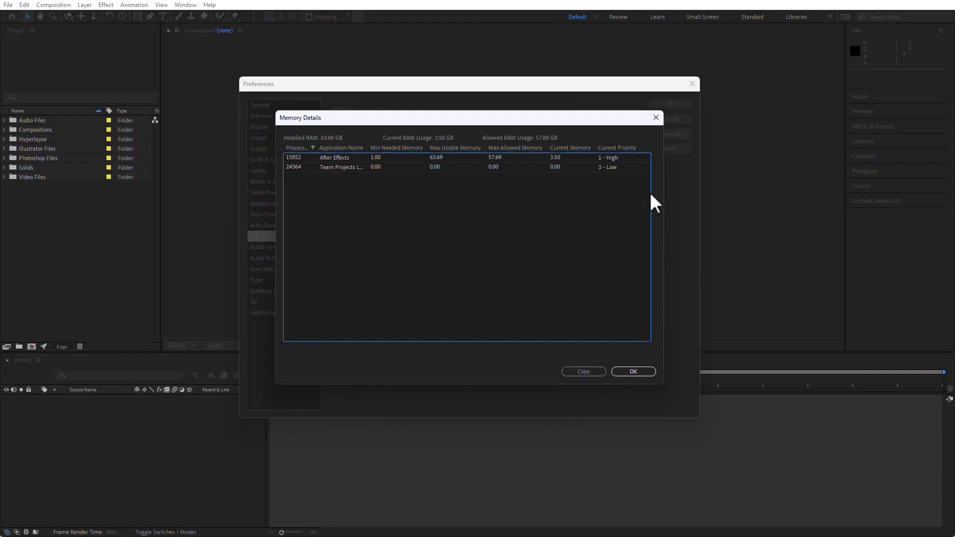
left_click(640, 372)
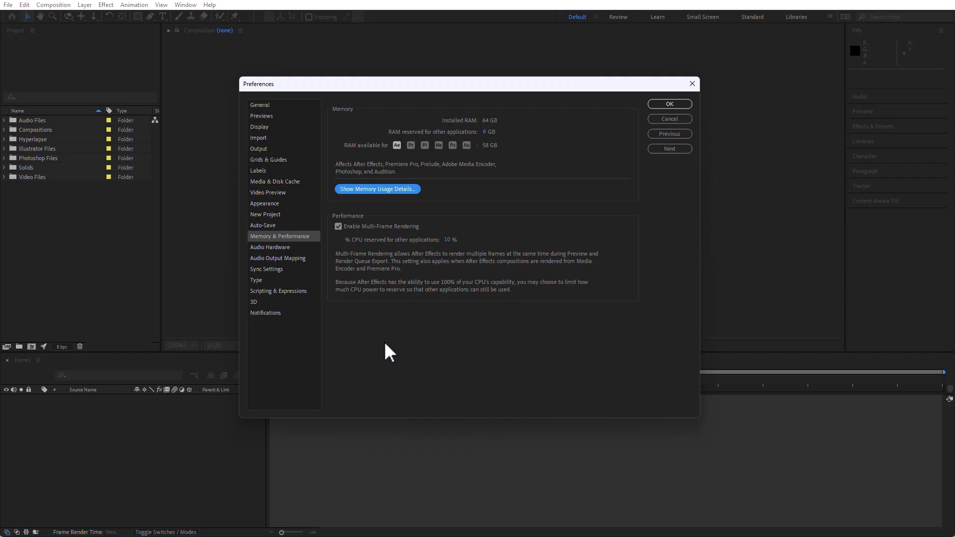
- Try Line (Yamaha MX Series) as default output in the Audio Hardware preferences, decline the device change and keep the System Default speakers
left_click(279, 247)
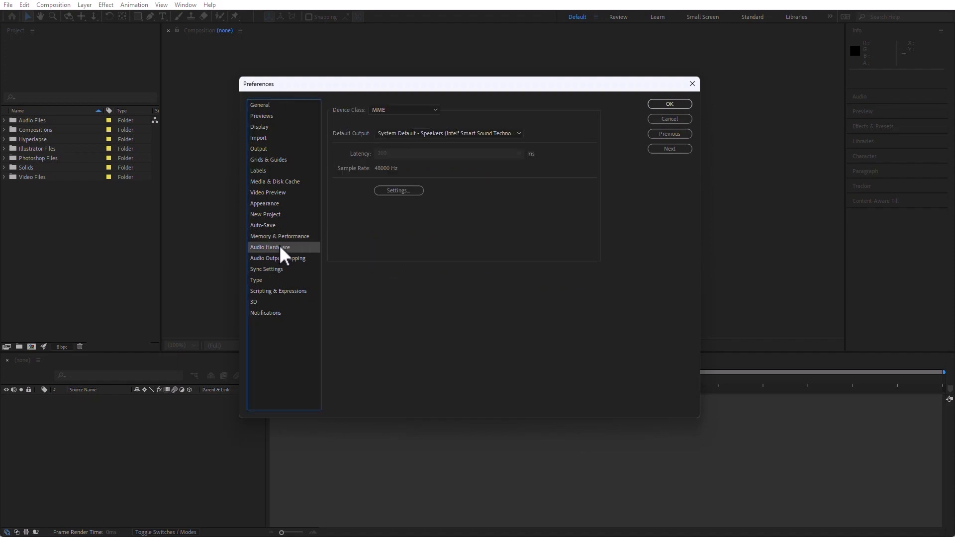
left_click(484, 131)
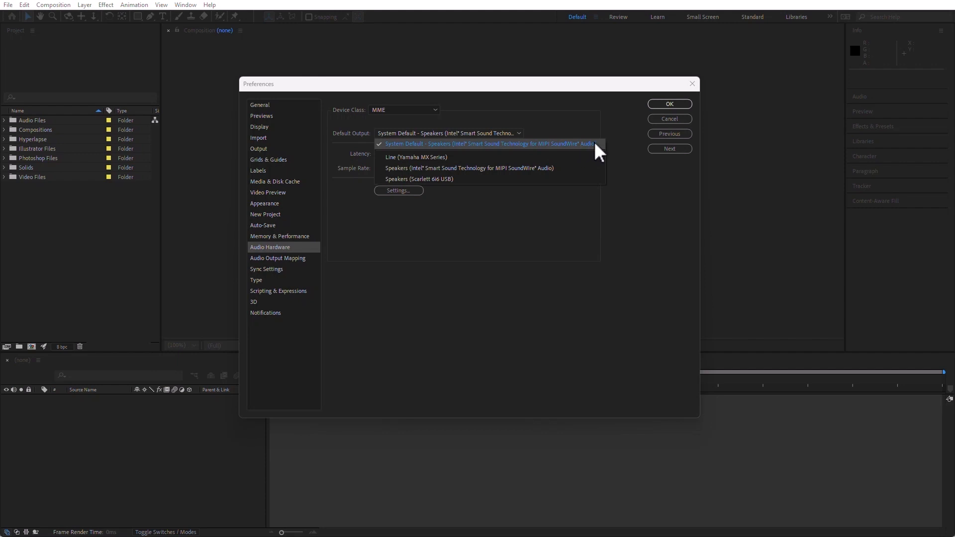
left_click(482, 156)
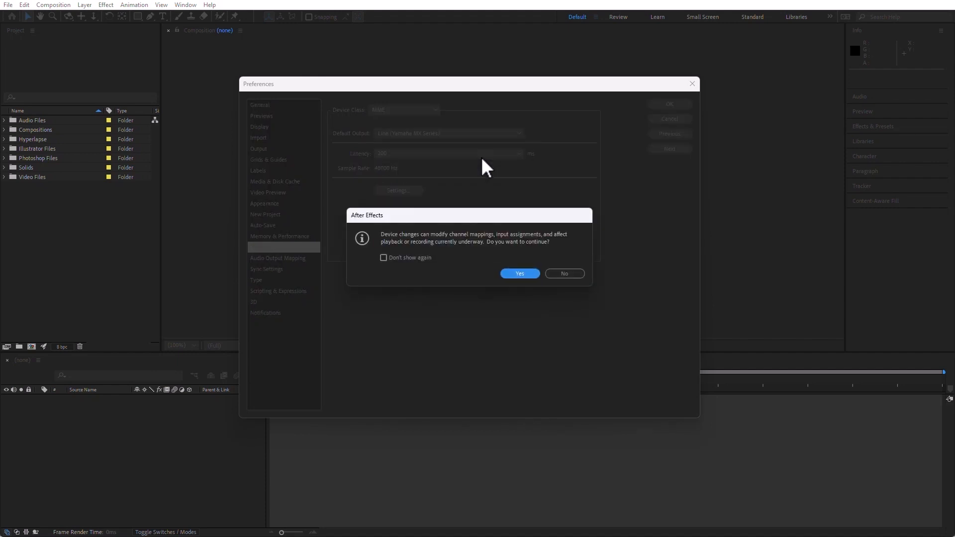
left_click(572, 274)
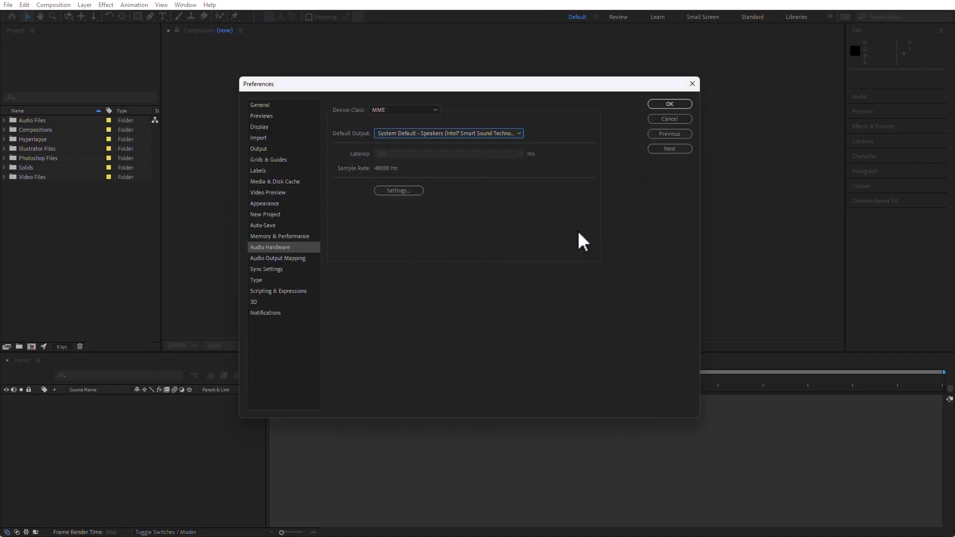
left_click(484, 134)
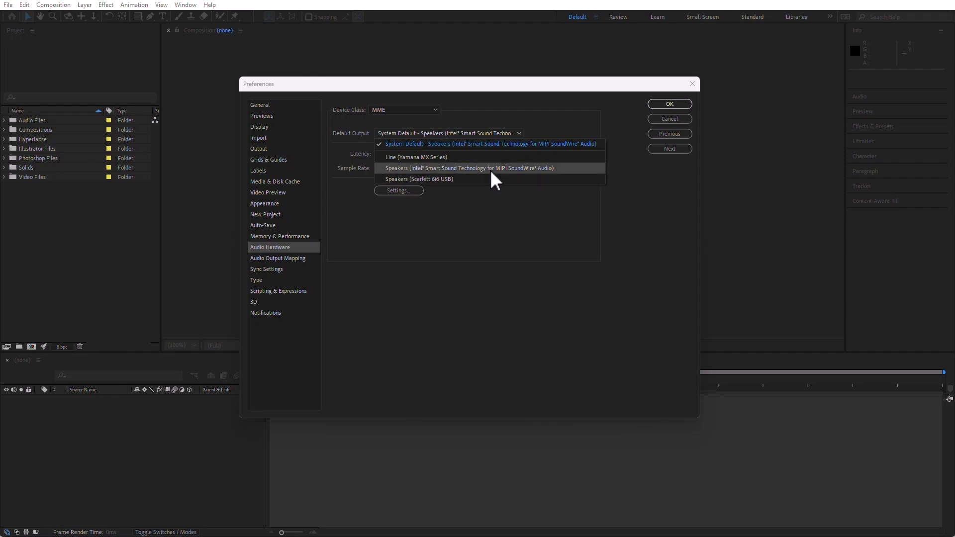
left_click(520, 144)
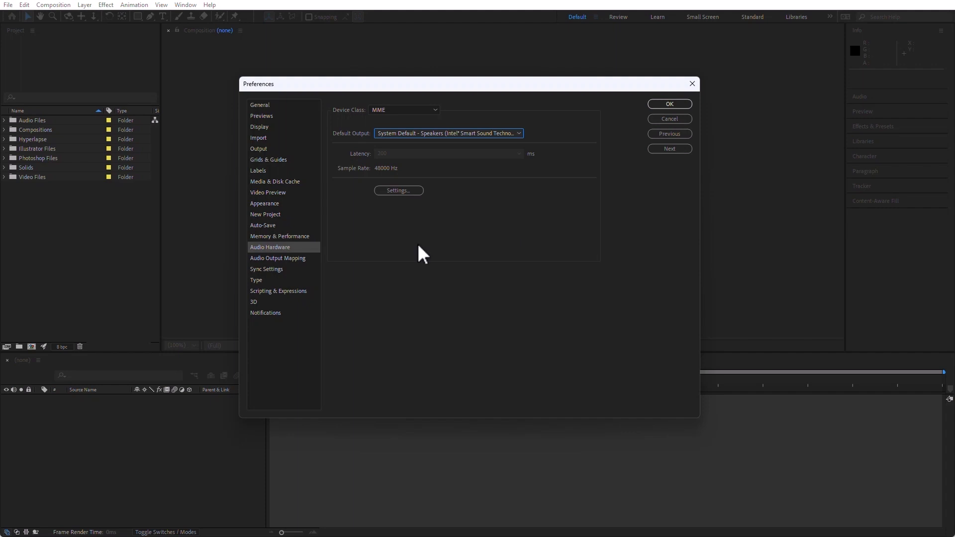
- View the Adaptive Resolution Limit choices and the GPU information in the Previews preferences, leaving both as they are
left_click(264, 117)
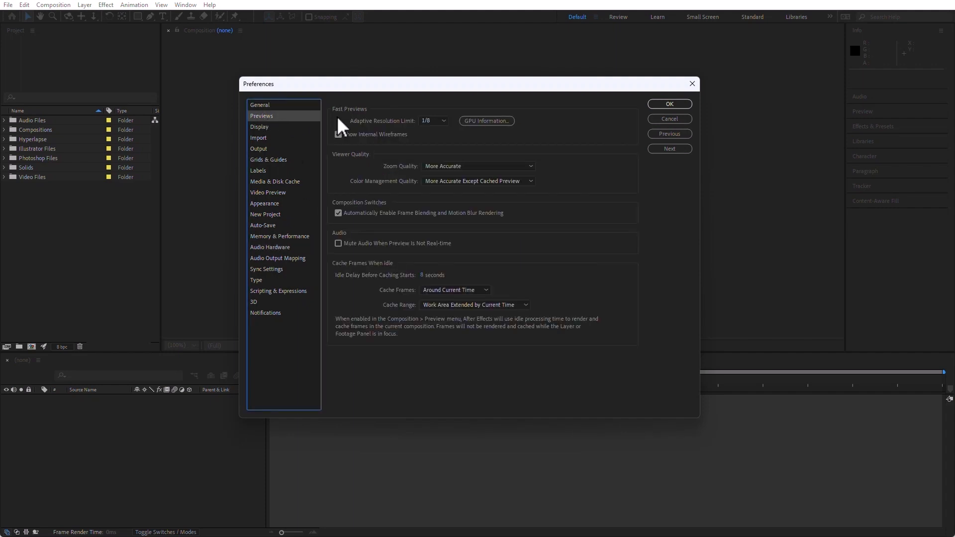
left_click(441, 121)
left_click(495, 138)
left_click(489, 120)
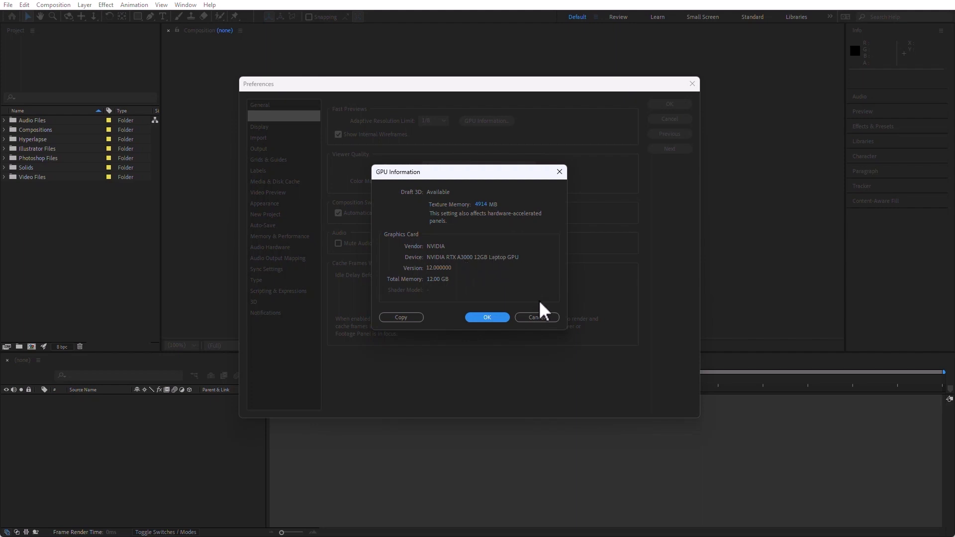
left_click(542, 317)
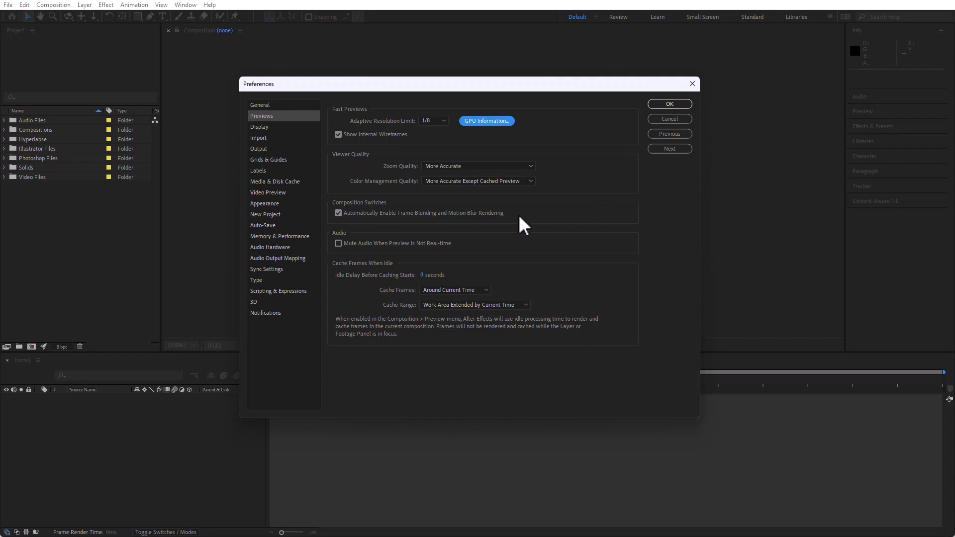
- Review the available Zoom Quality and Color Management Quality options for the viewer without changing them
left_click(494, 165)
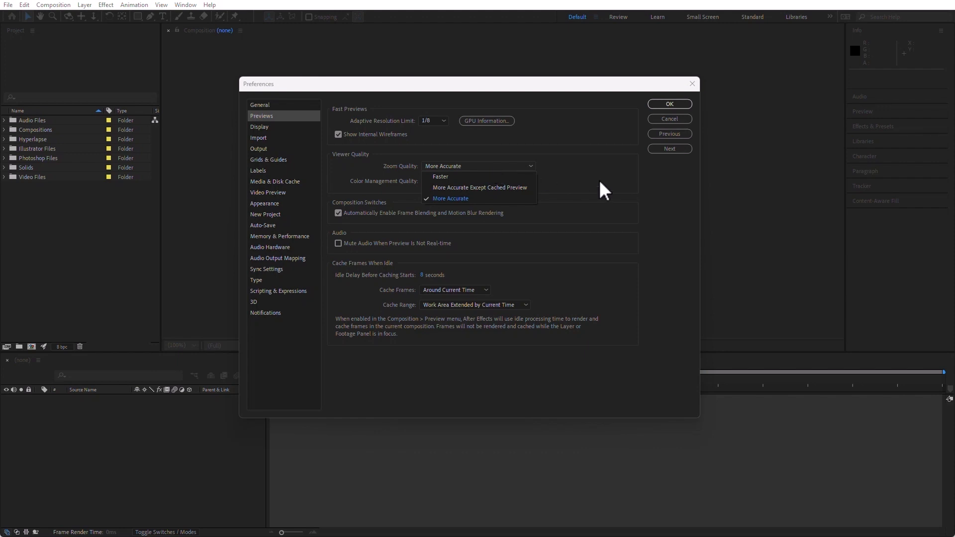
key("Escape")
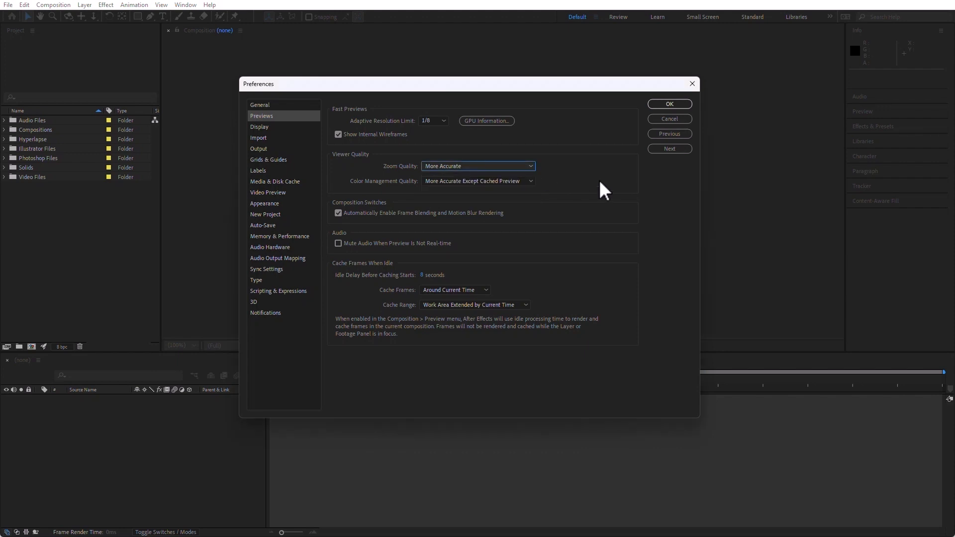
left_click(519, 182)
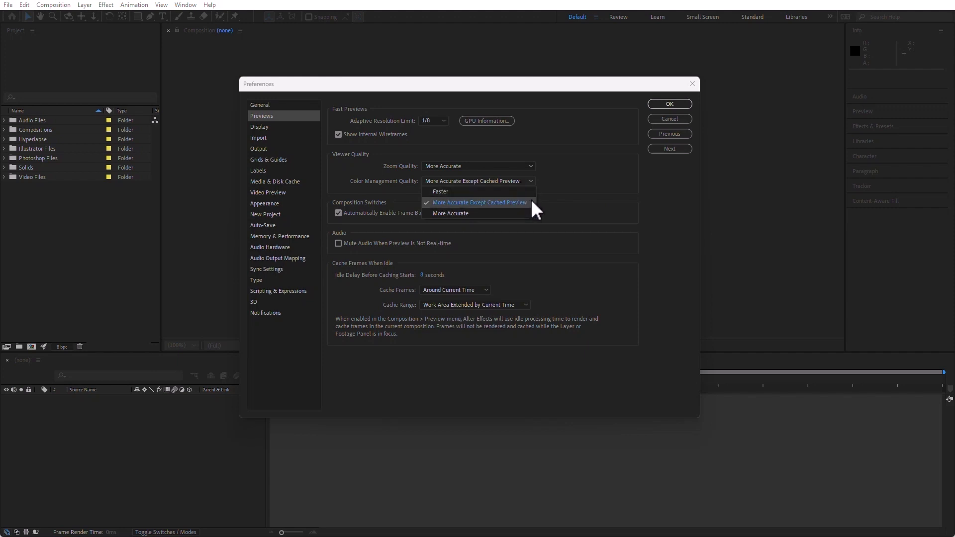
key("Escape")
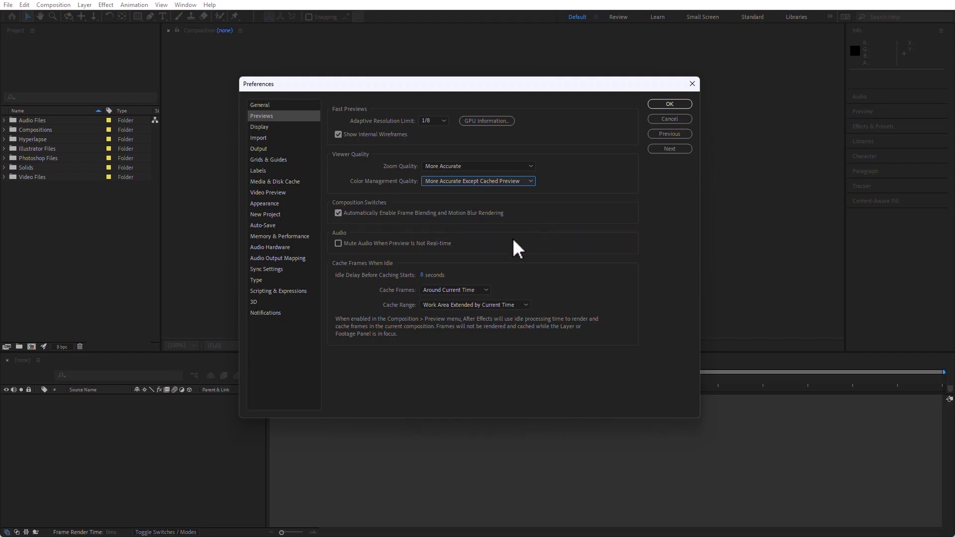
- Enable muting audio when the preview is not real-time, review the Cache Frames choices and select Work Area Extended by Current Time as cache range
left_click(338, 243)
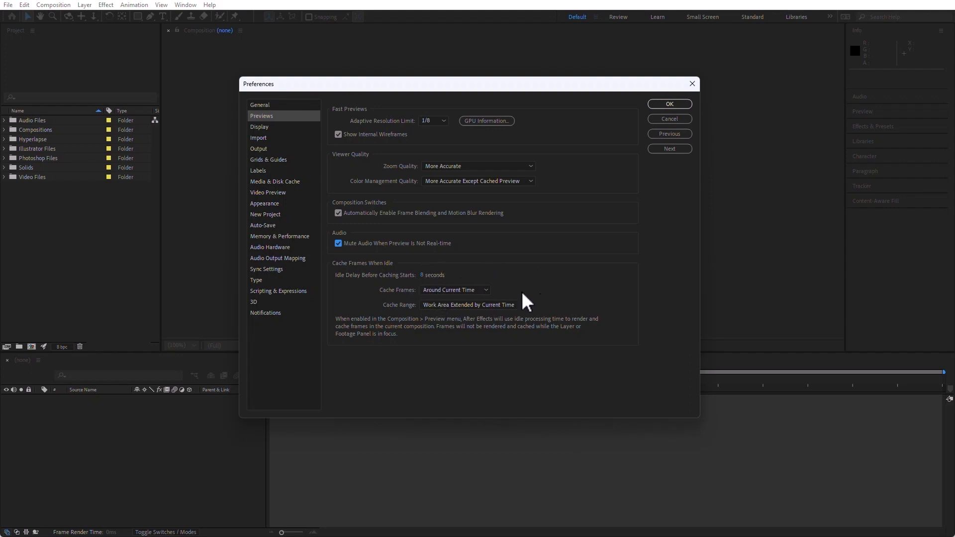
left_click(479, 289)
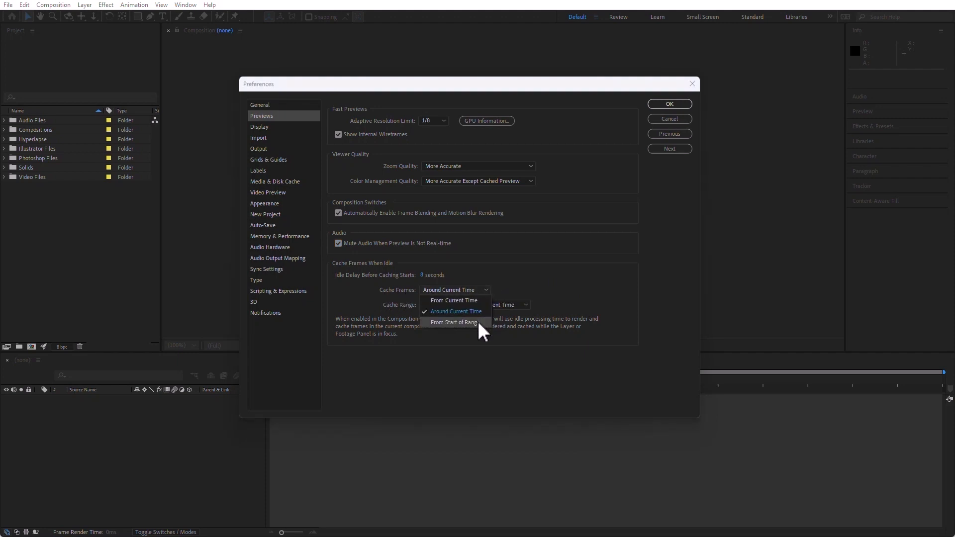
left_click(568, 262)
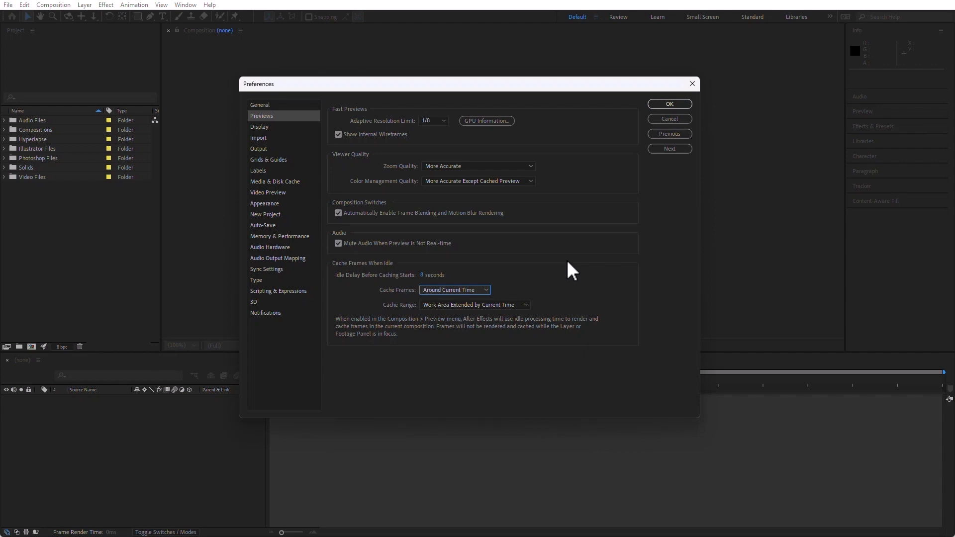
left_click(485, 305)
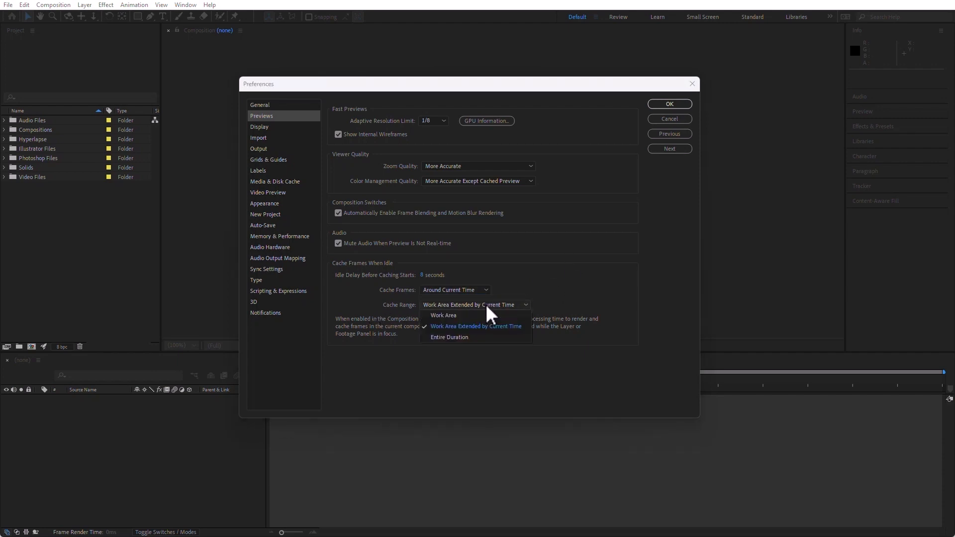
left_click(516, 326)
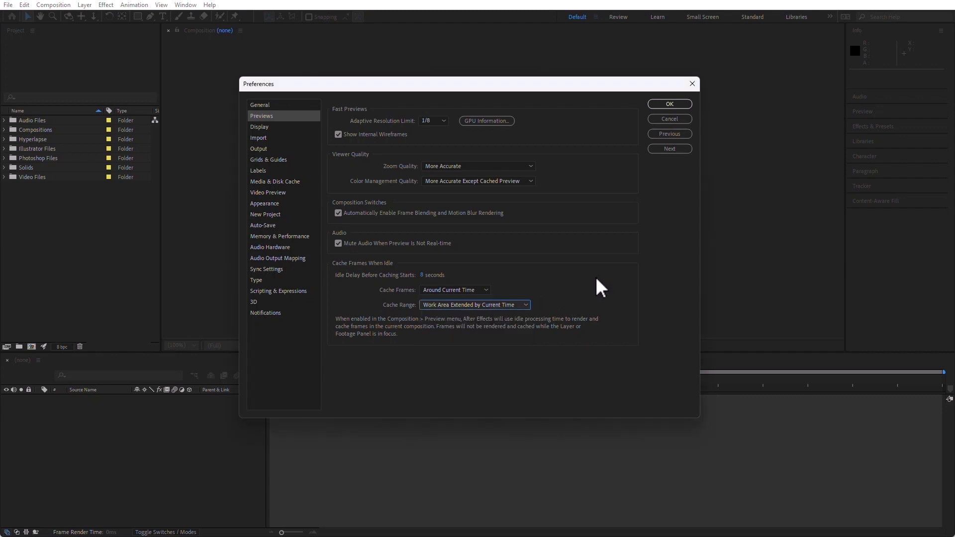
- Open the Display preferences with the motion path settings
left_click(259, 129)
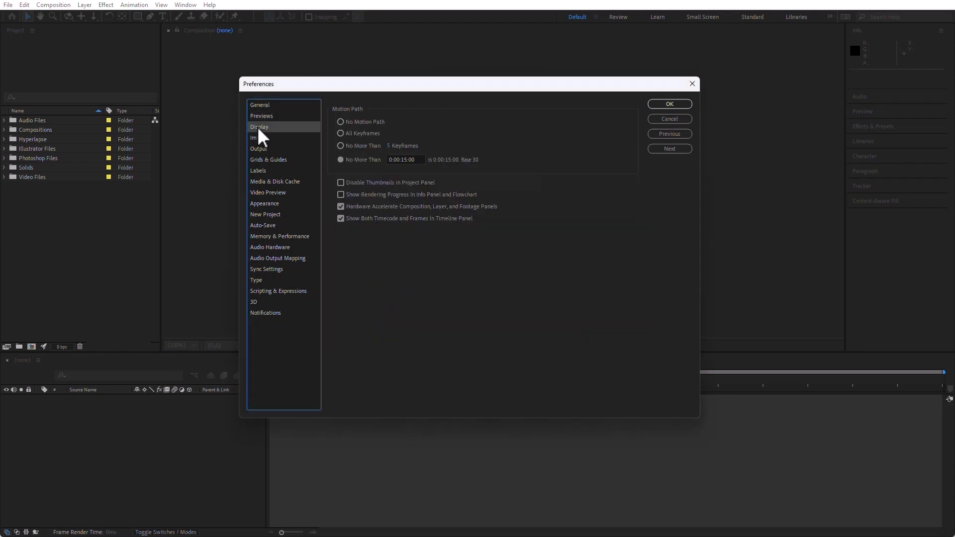